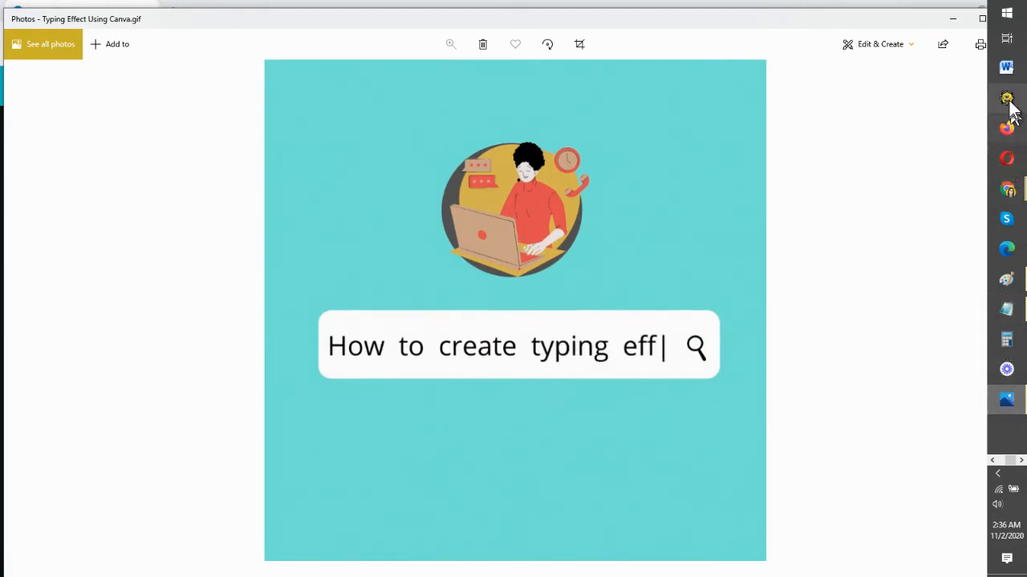
# Step: Bring the Chrome window with the Canva design in front of the Photos GIF preview
pyautogui.click(894, 2)
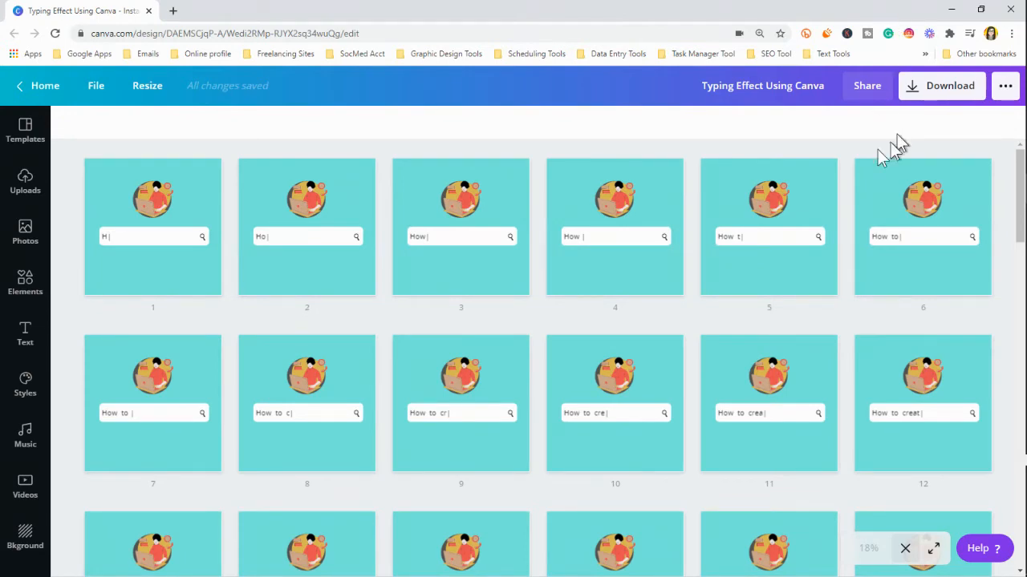
# Step: Scroll the Canva grid down to page 60 and back up, then return to Photos
pyautogui.scroll(-5, 795, 293)
pyautogui.scroll(-10, 795, 302)
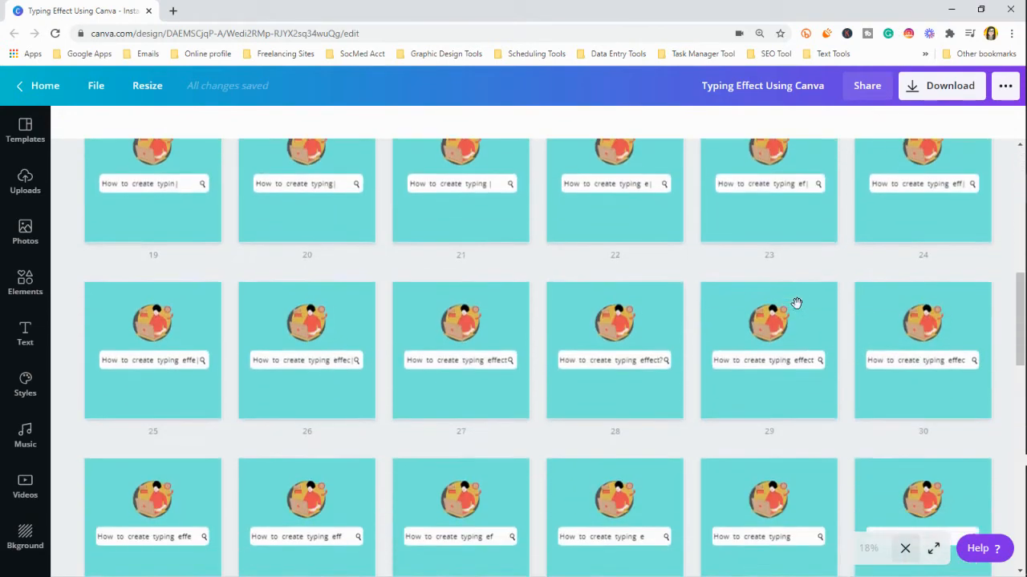
pyautogui.scroll(-10, 787, 369)
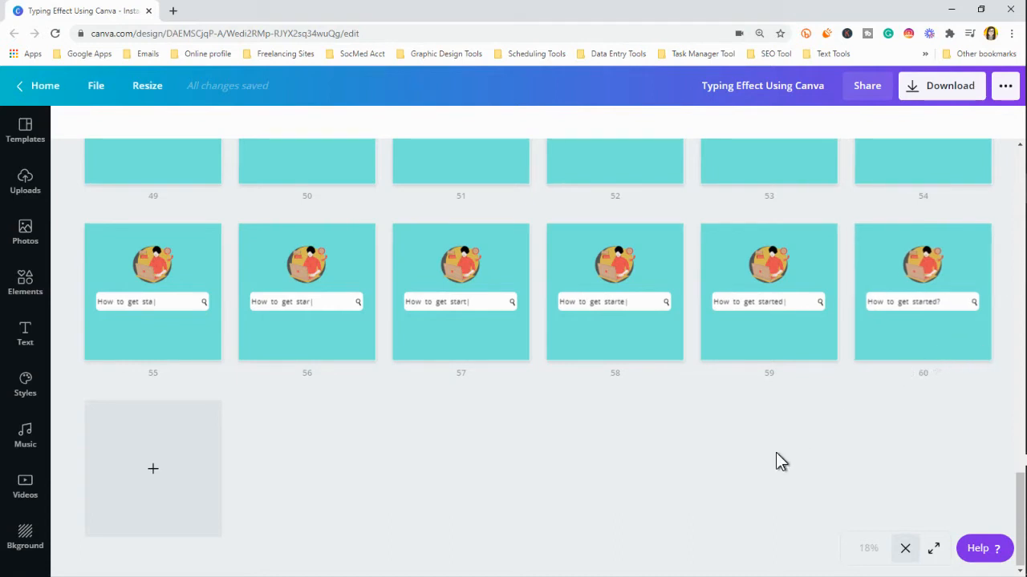
pyautogui.scroll(3, 775, 452)
pyautogui.scroll(8, 775, 453)
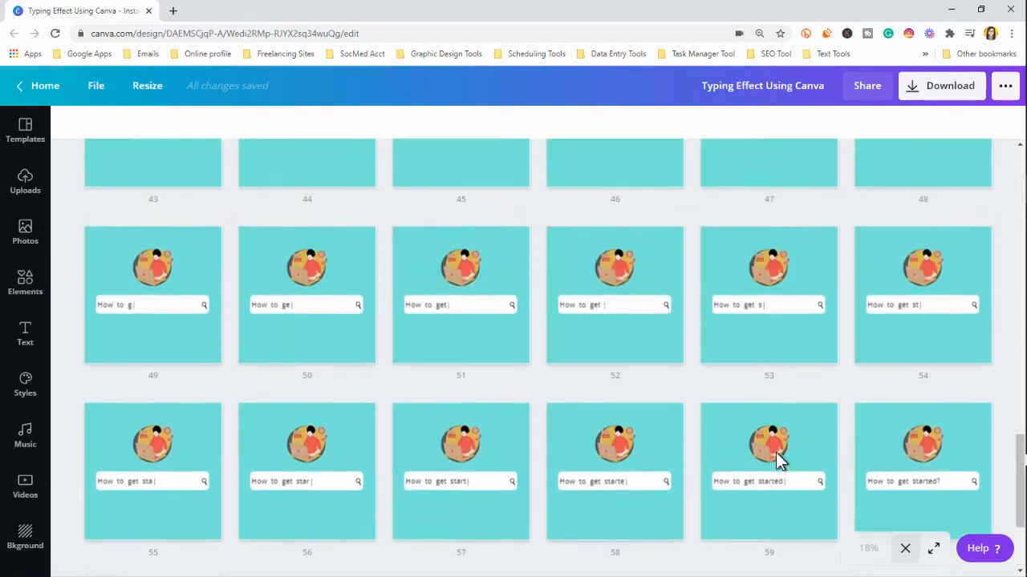
pyautogui.scroll(3, 776, 453)
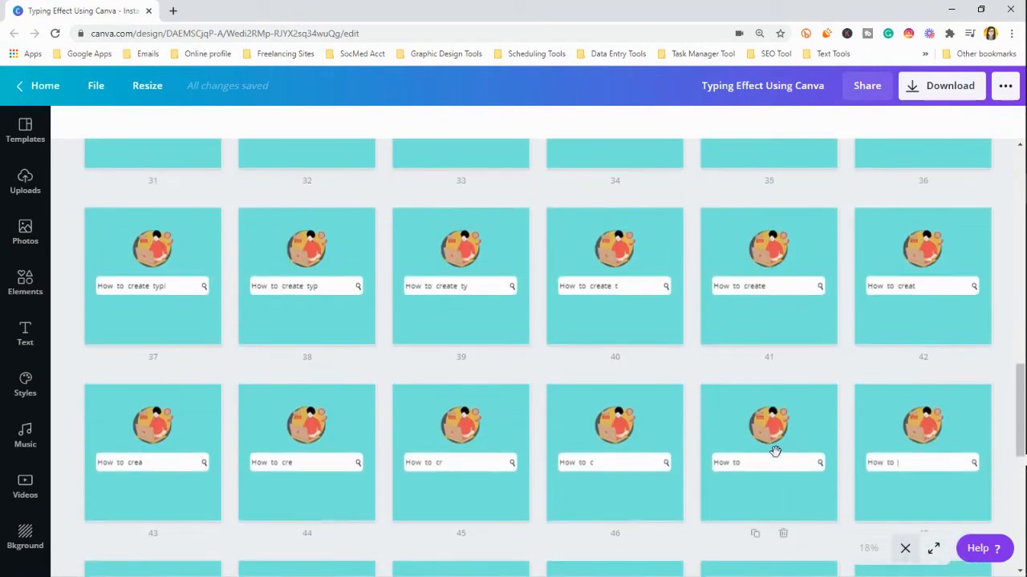
pyautogui.moveTo(1023, 437)
pyautogui.click(1007, 399)
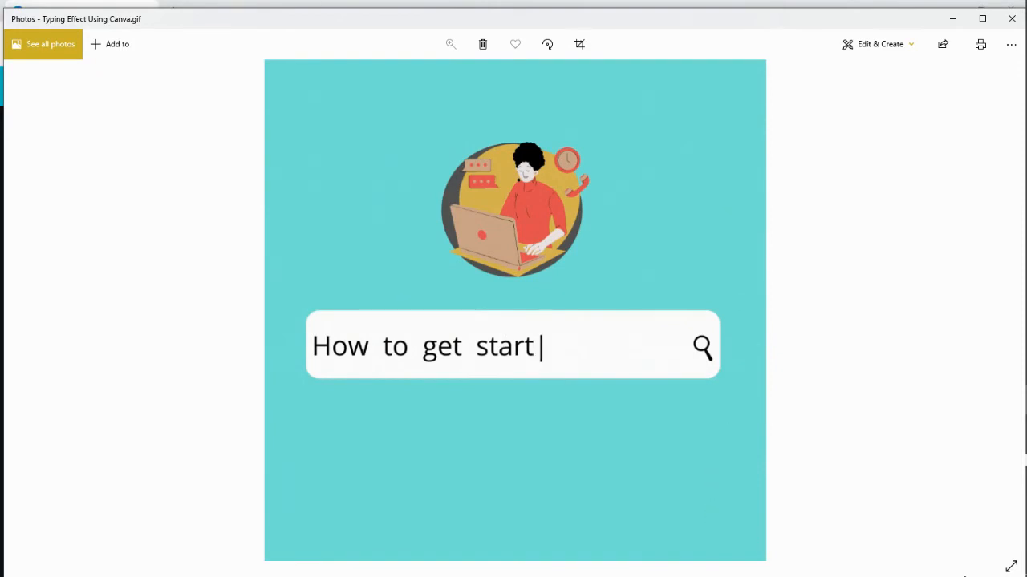
# Step: Let the typing GIF loop in Photos before returning to Canva's grid
pyautogui.moveTo(1025, 482)
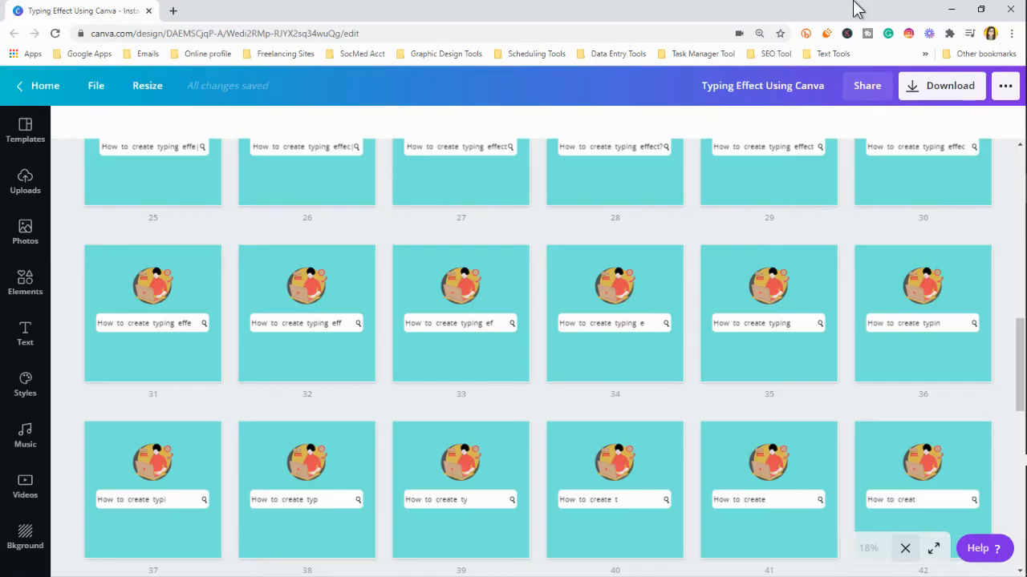
# Step: Open page 1, with 'H' in the search bar, in the single-page editor
pyautogui.scroll(2, 529, 351)
pyautogui.scroll(6, 529, 352)
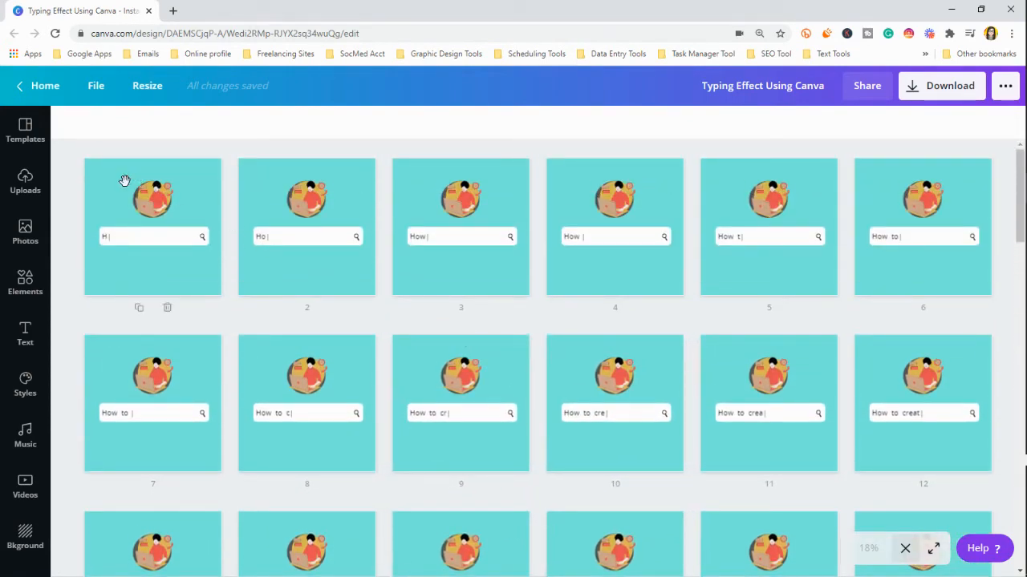
pyautogui.doubleClick(125, 180)
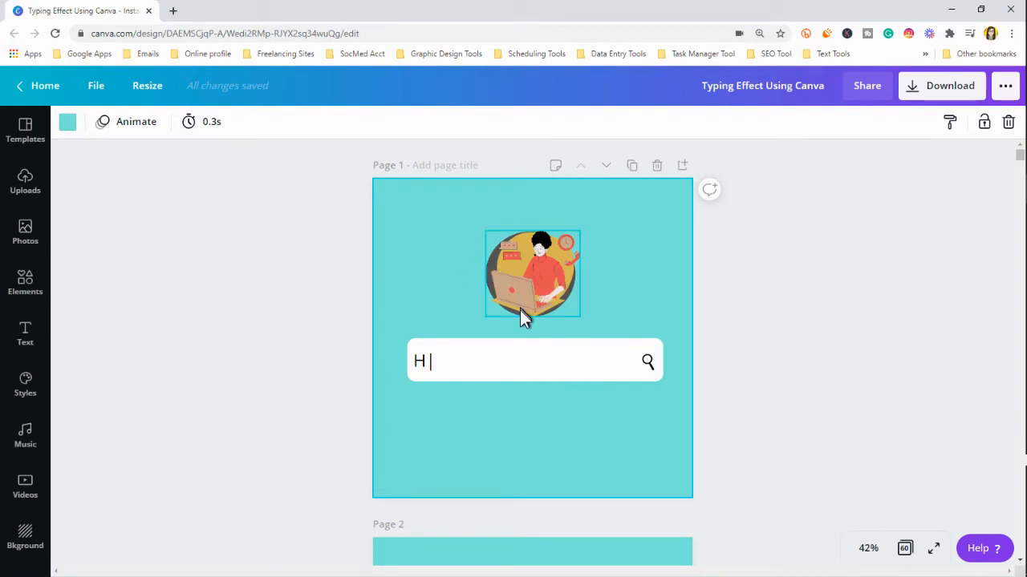
pyautogui.click(503, 379)
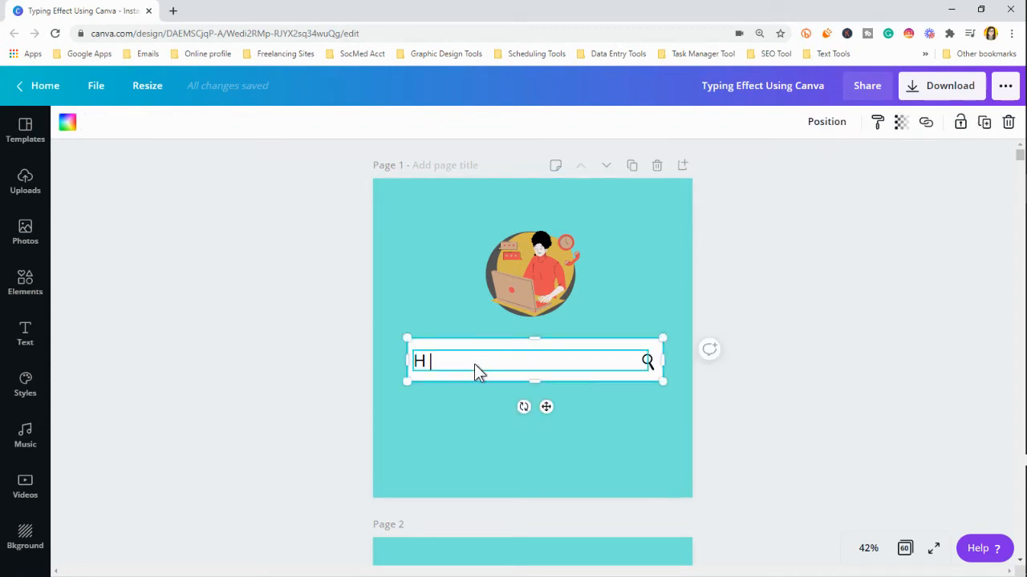
pyautogui.doubleClick(474, 364)
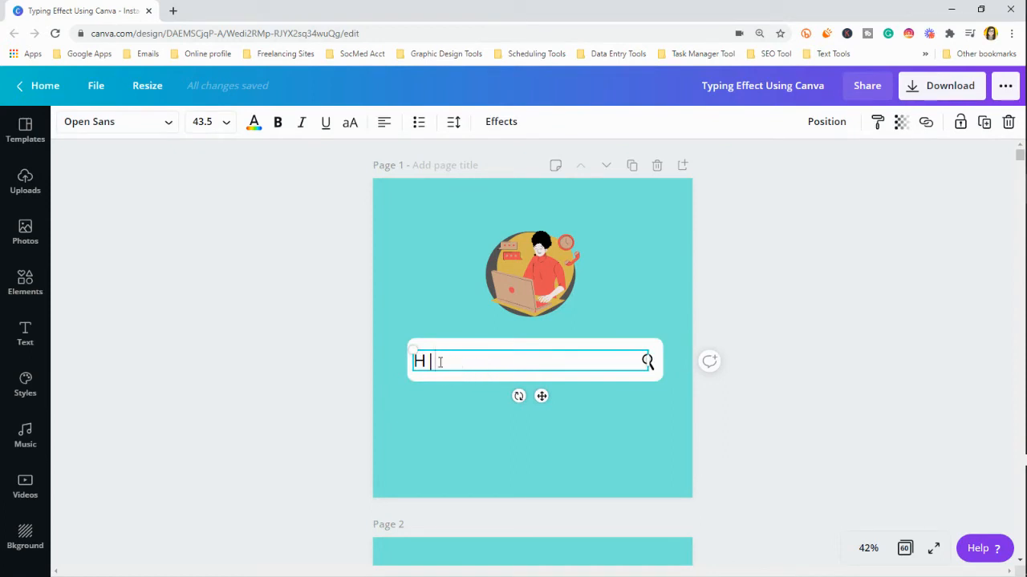
pyautogui.moveTo(439, 361); pyautogui.dragTo(426, 360)
pyautogui.click(454, 426)
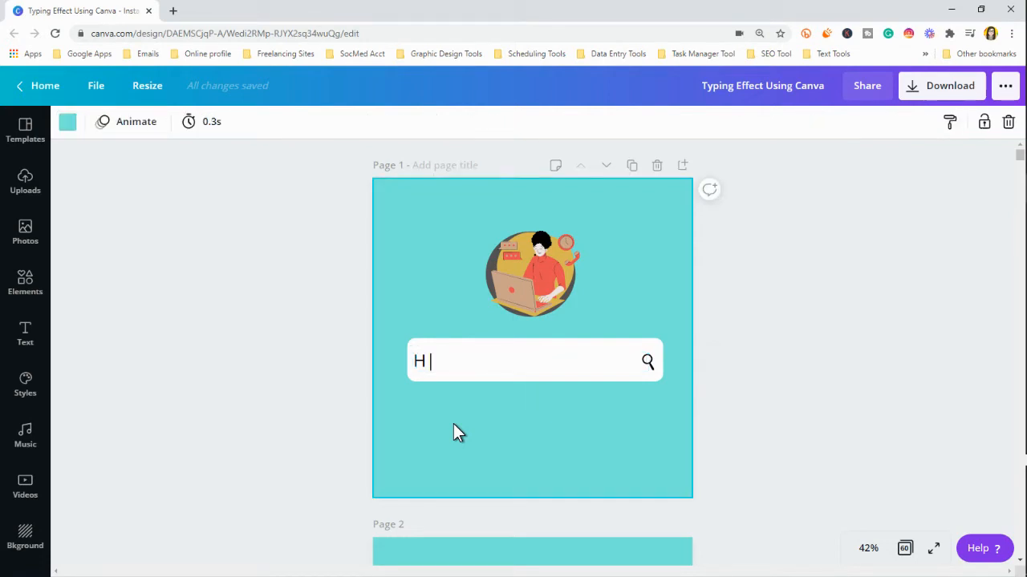
pyautogui.click(436, 365)
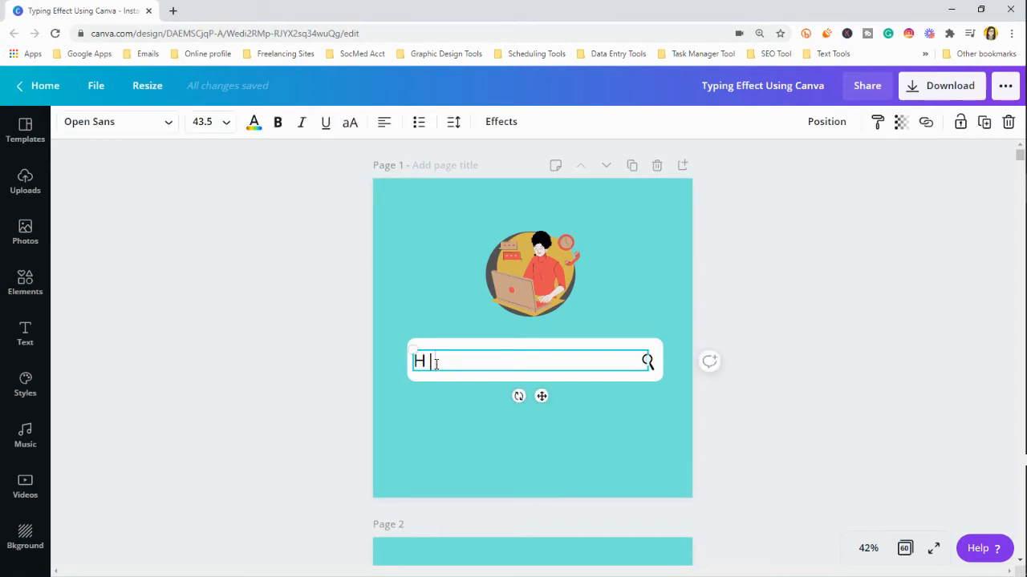
pyautogui.click(623, 396)
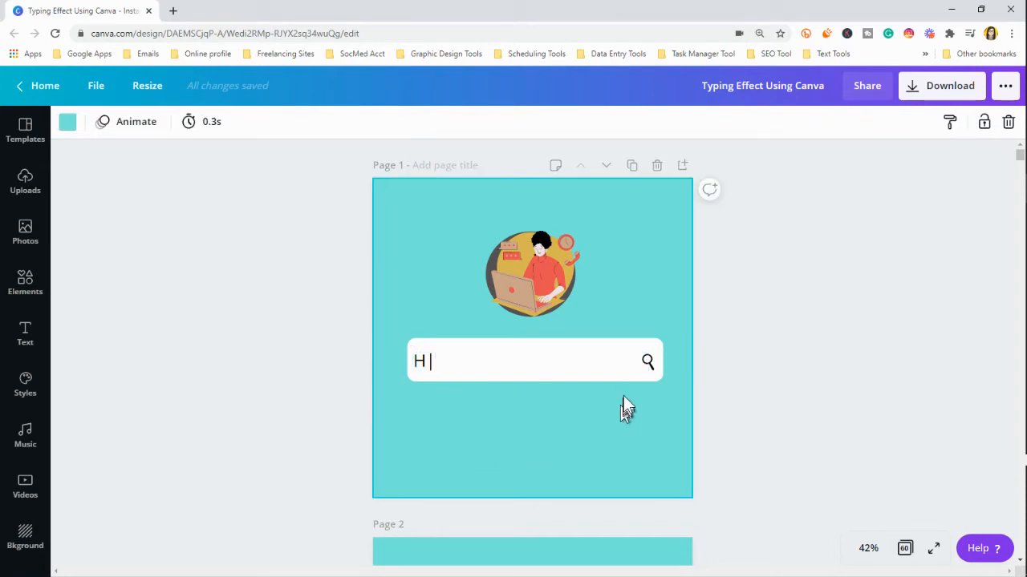
pyautogui.click(648, 362)
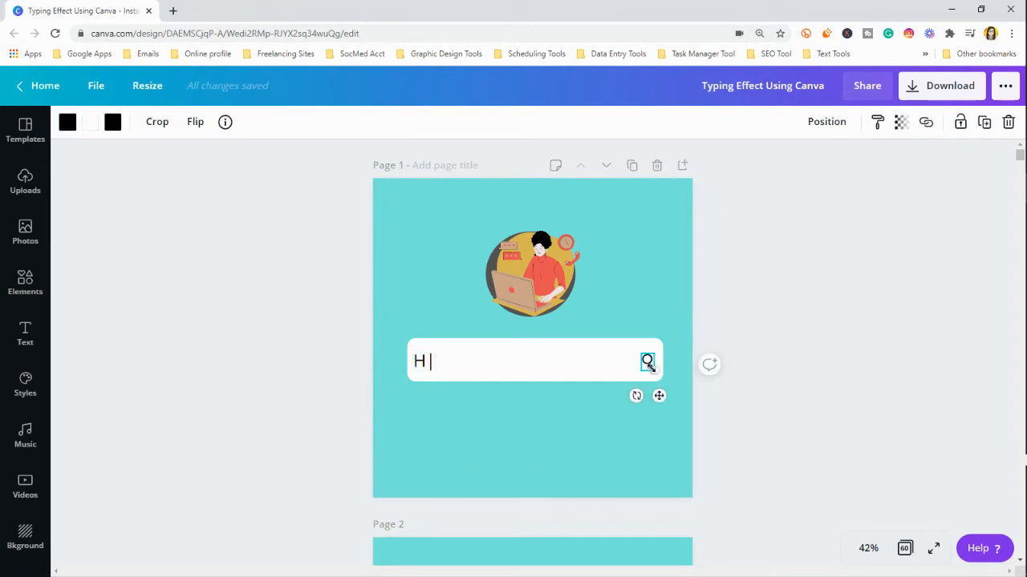
pyautogui.click(552, 416)
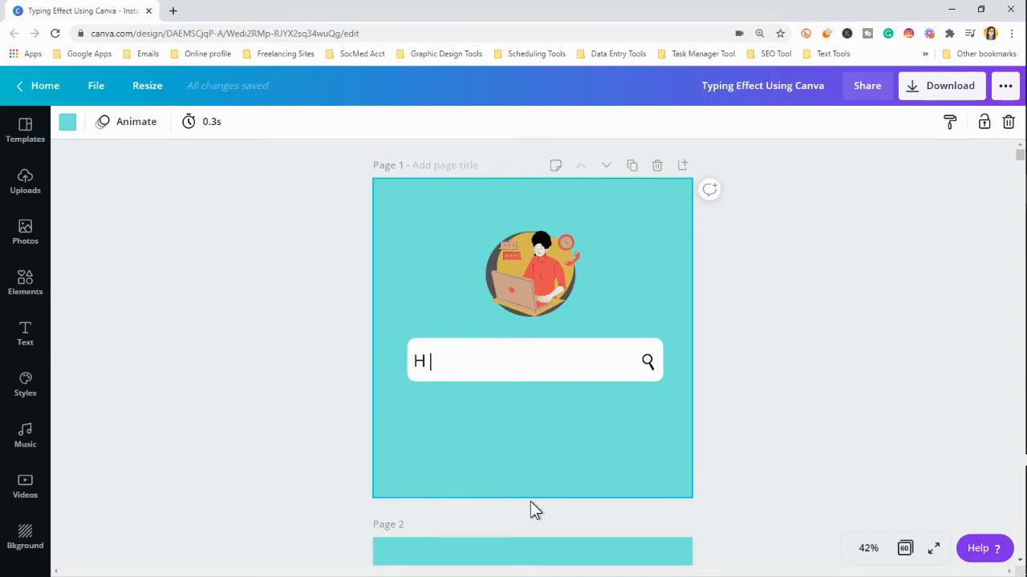
pyautogui.click(438, 361)
pyautogui.moveTo(439, 362); pyautogui.dragTo(428, 361)
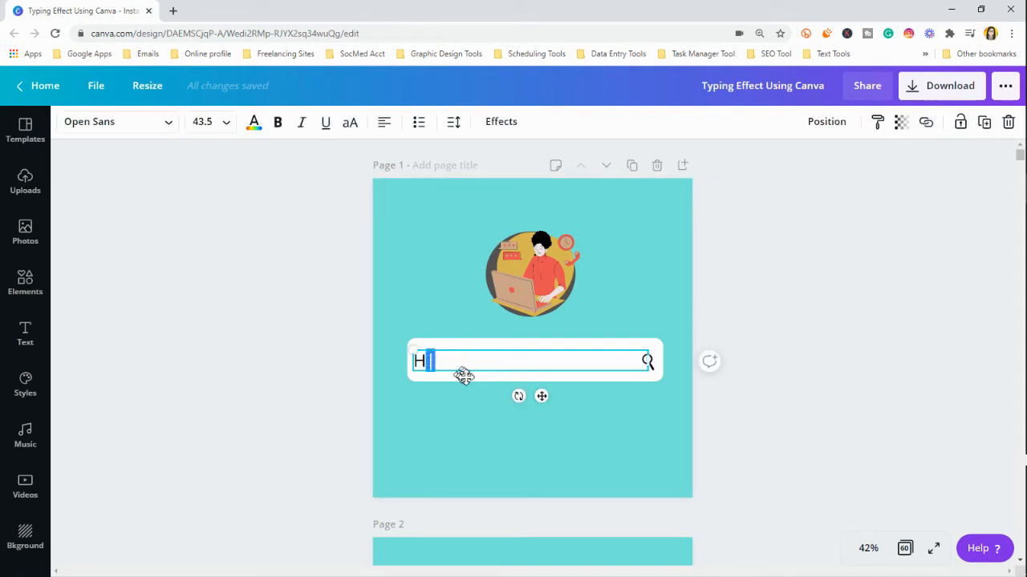
pyautogui.click(592, 451)
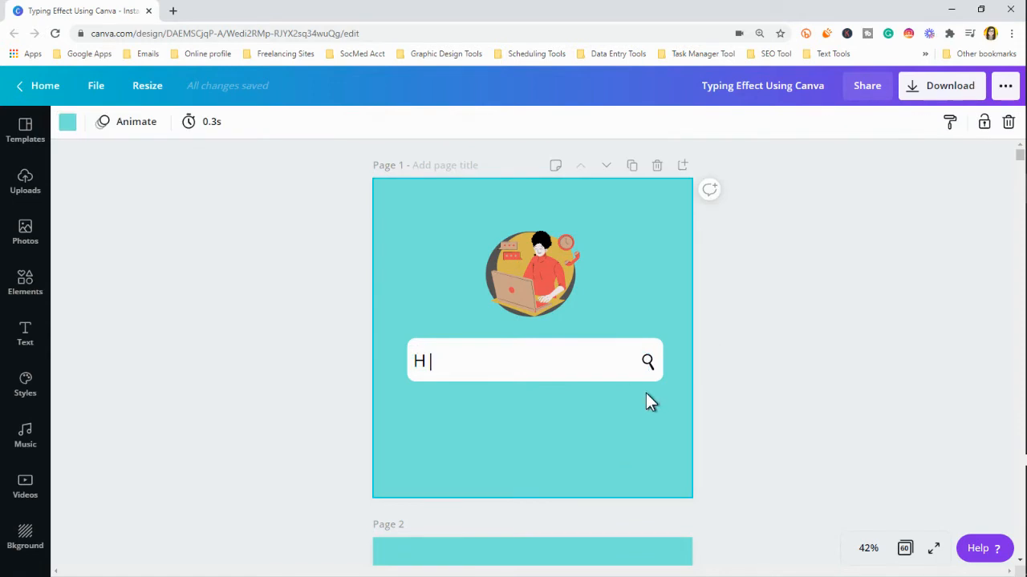
pyautogui.scroll(-5, 647, 394)
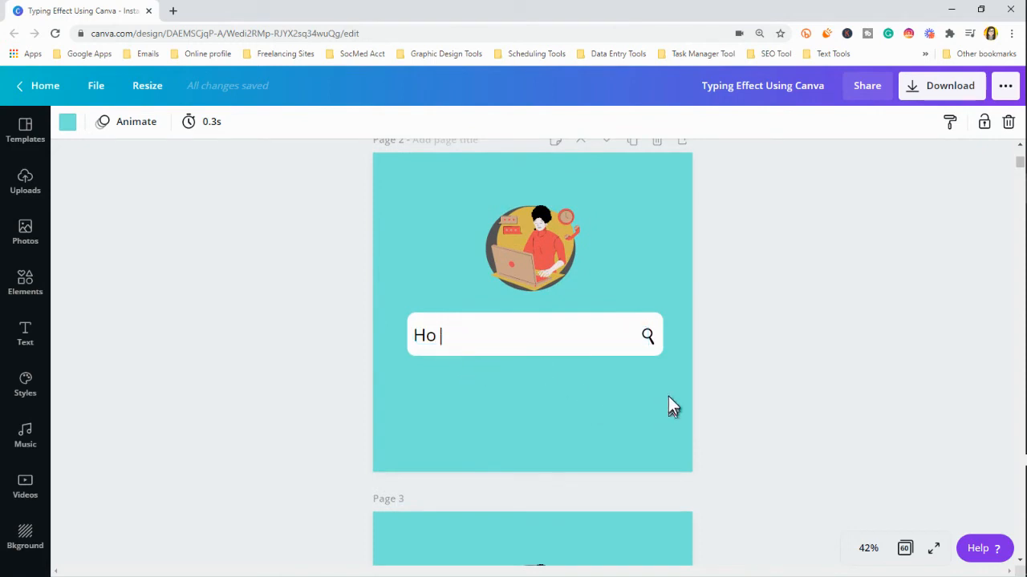
pyautogui.scroll(-3, 670, 396)
pyautogui.scroll(-3, 670, 410)
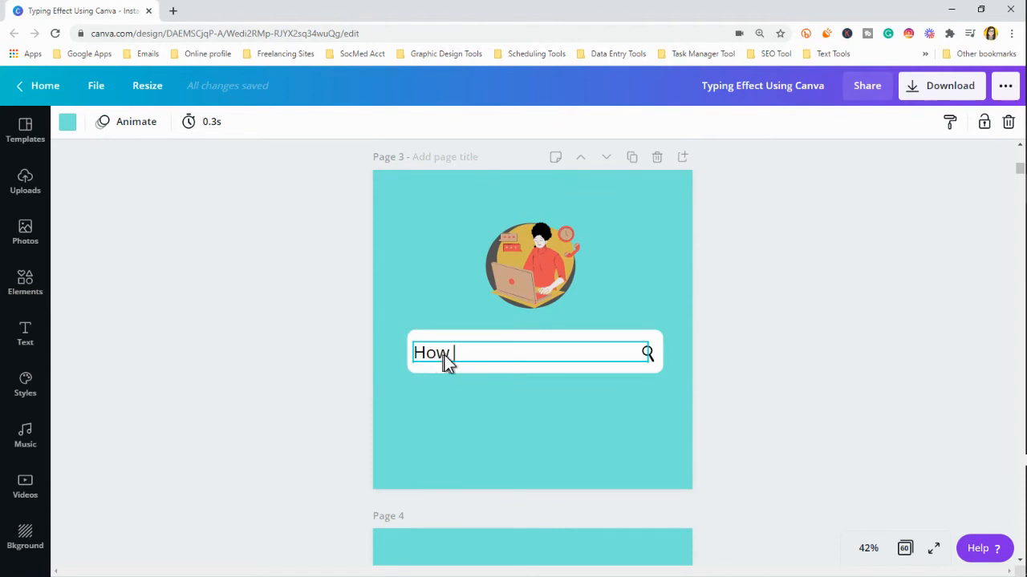
pyautogui.scroll(-2, 481, 381)
pyautogui.scroll(-3, 489, 388)
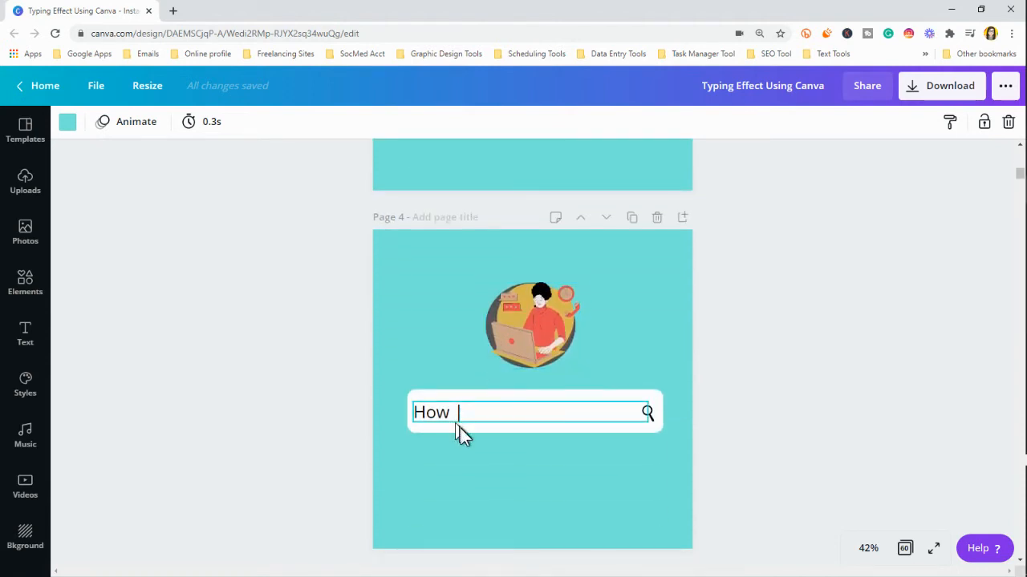
pyautogui.scroll(-4, 460, 428)
pyautogui.scroll(-2, 462, 439)
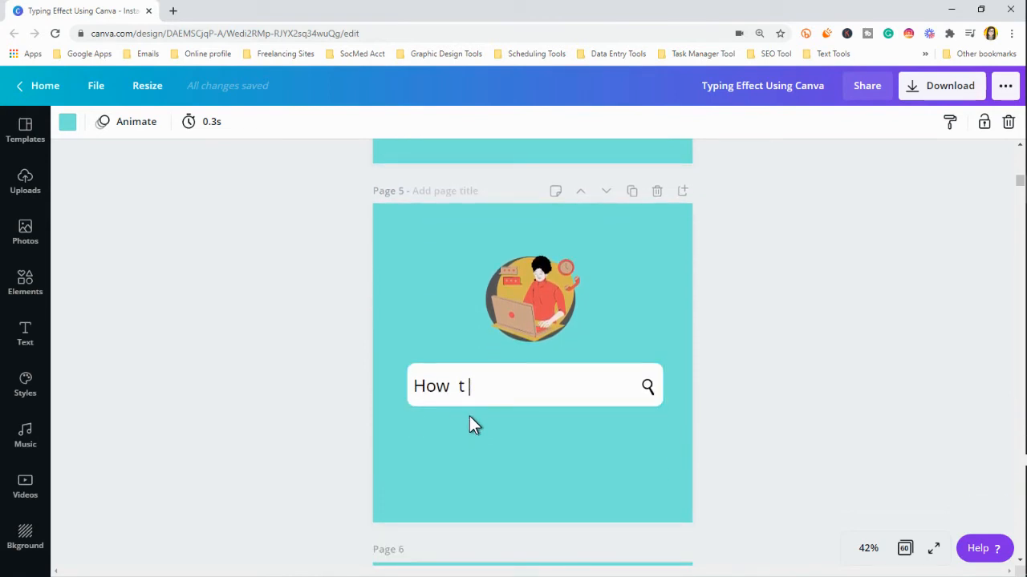
pyautogui.scroll(-4, 469, 425)
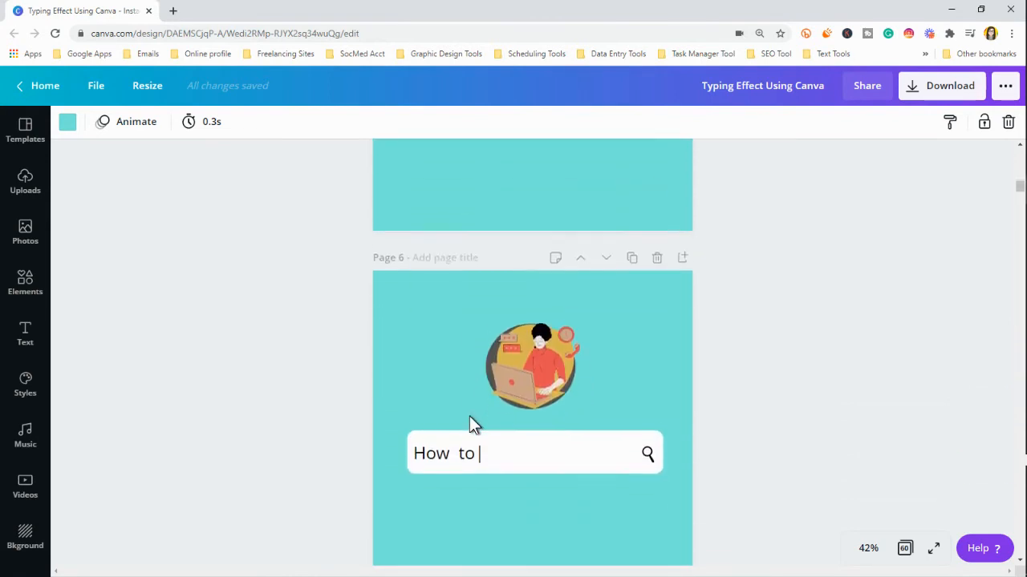
pyautogui.scroll(-6, 469, 417)
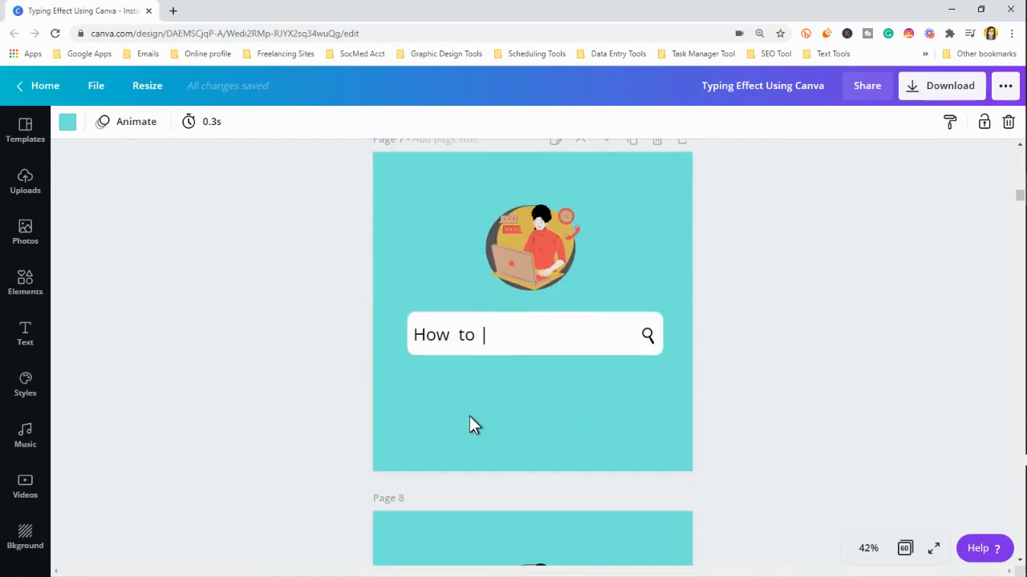
pyautogui.scroll(-12, 469, 416)
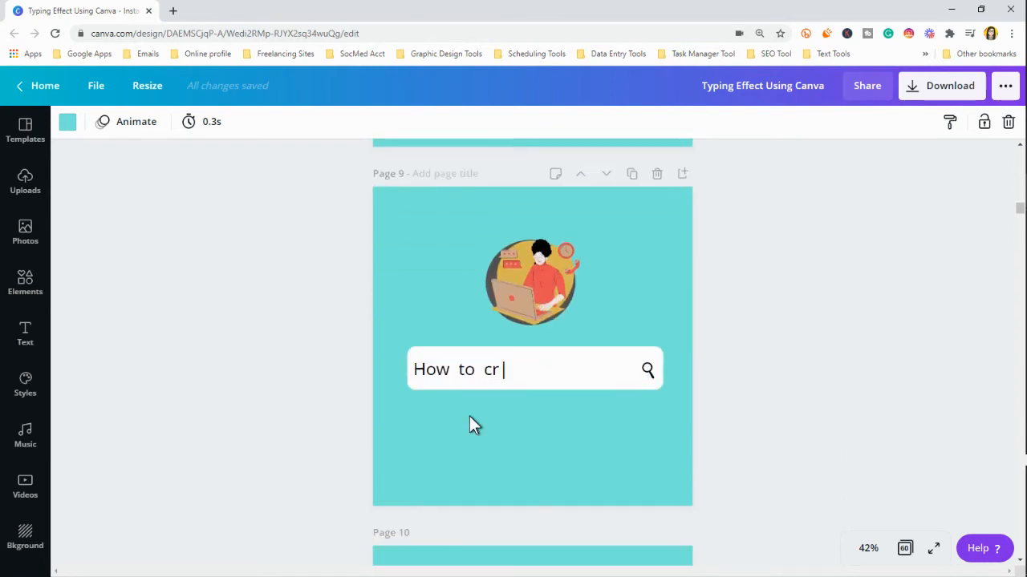
pyautogui.scroll(-8, 469, 416)
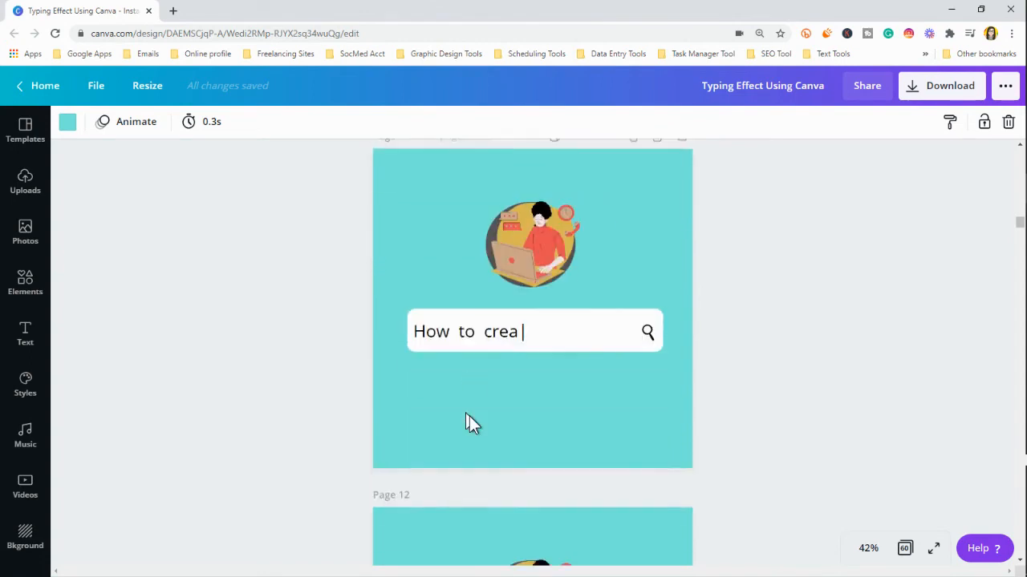
pyautogui.scroll(-11, 469, 417)
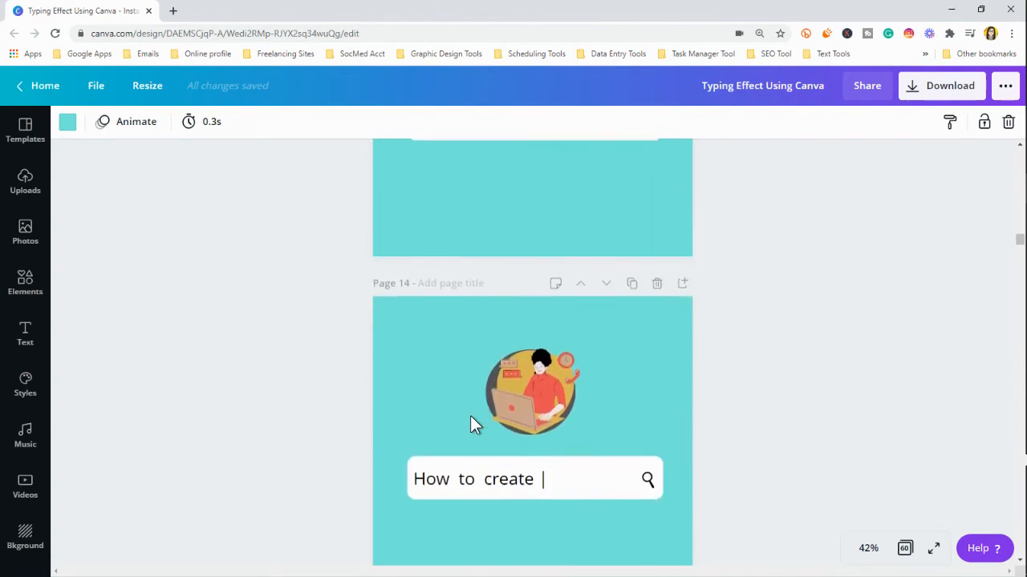
pyautogui.scroll(-13, 472, 417)
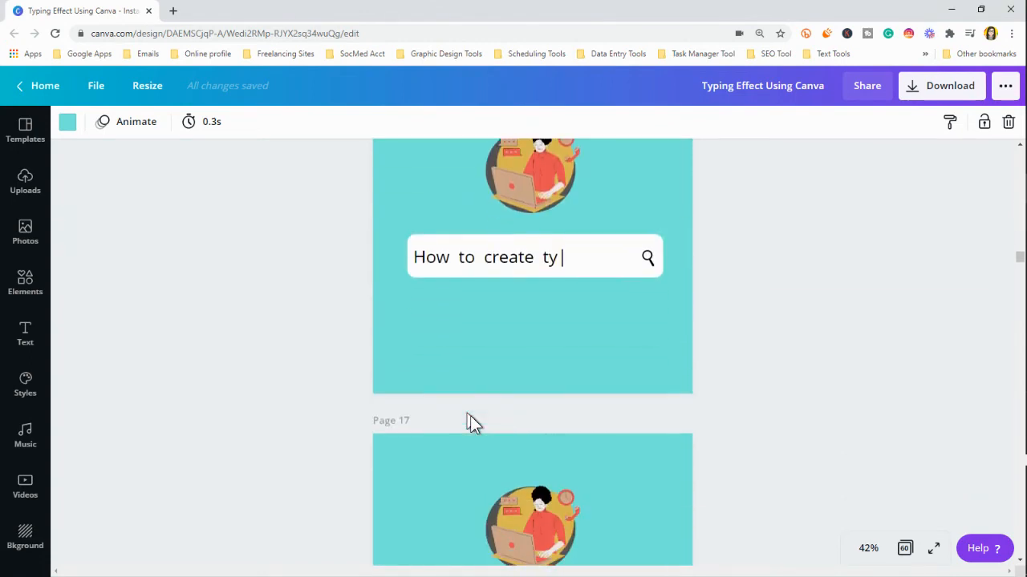
pyautogui.scroll(-12, 472, 424)
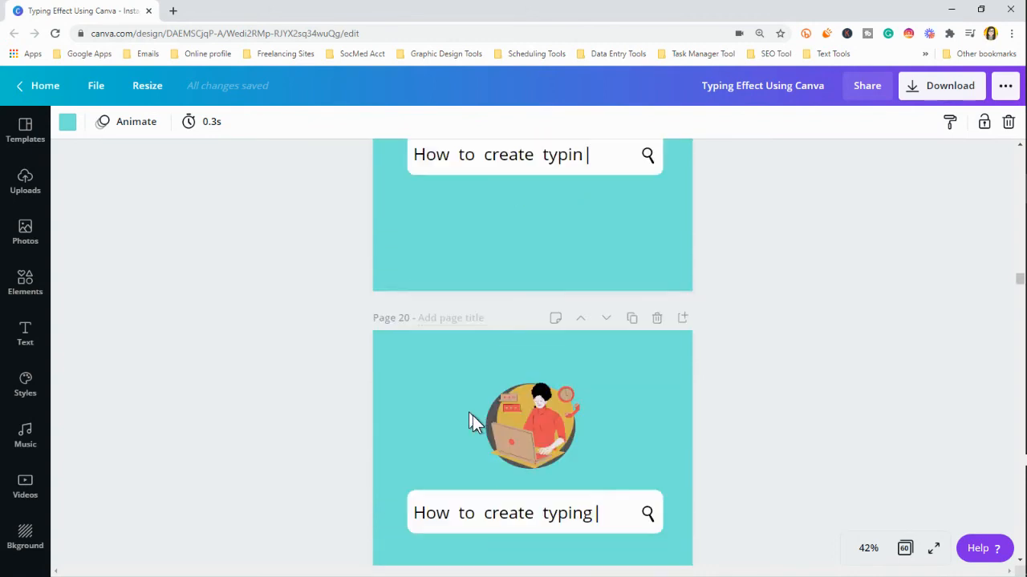
pyautogui.scroll(-8, 476, 417)
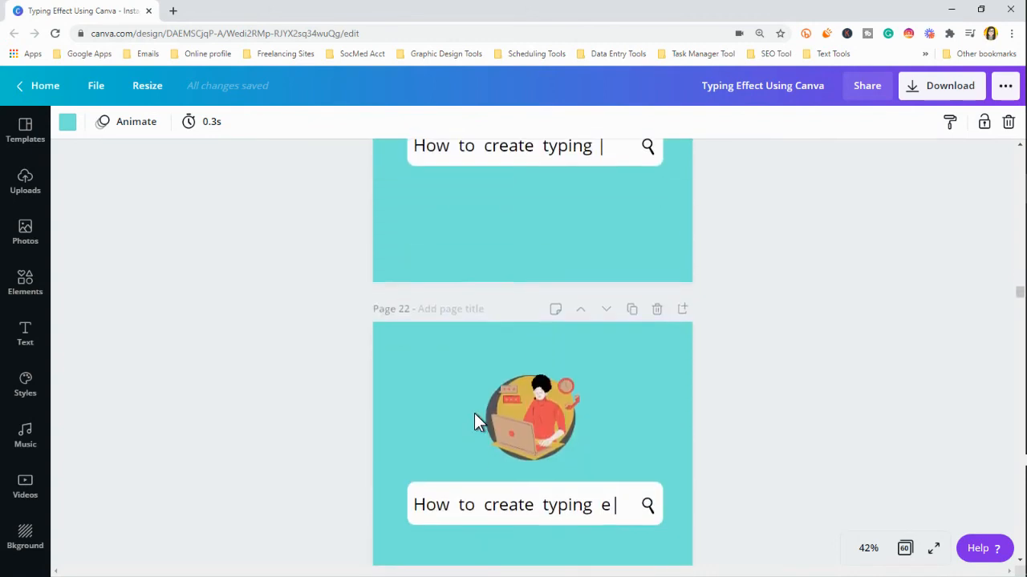
pyautogui.scroll(-7, 475, 419)
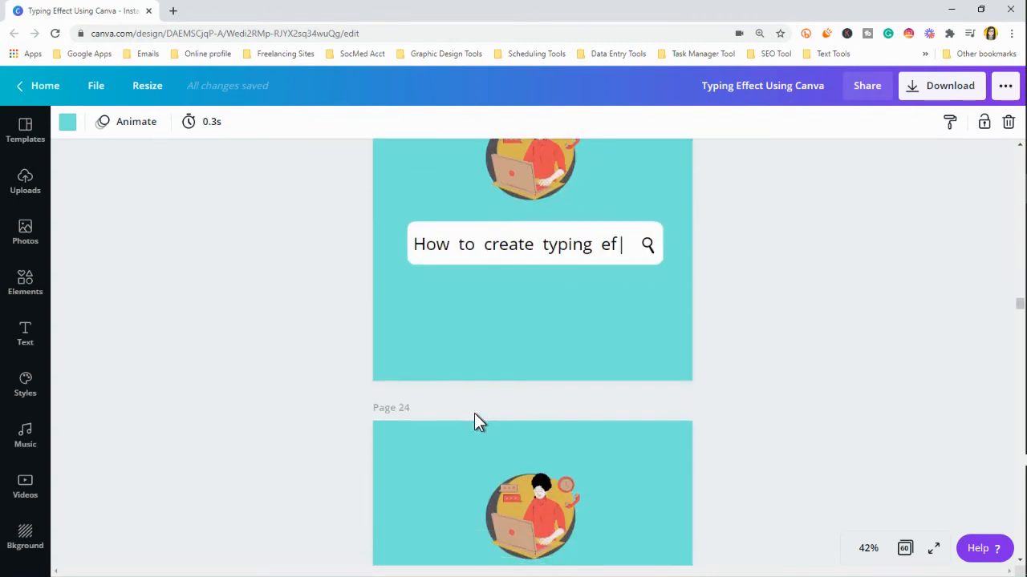
pyautogui.scroll(-11, 474, 413)
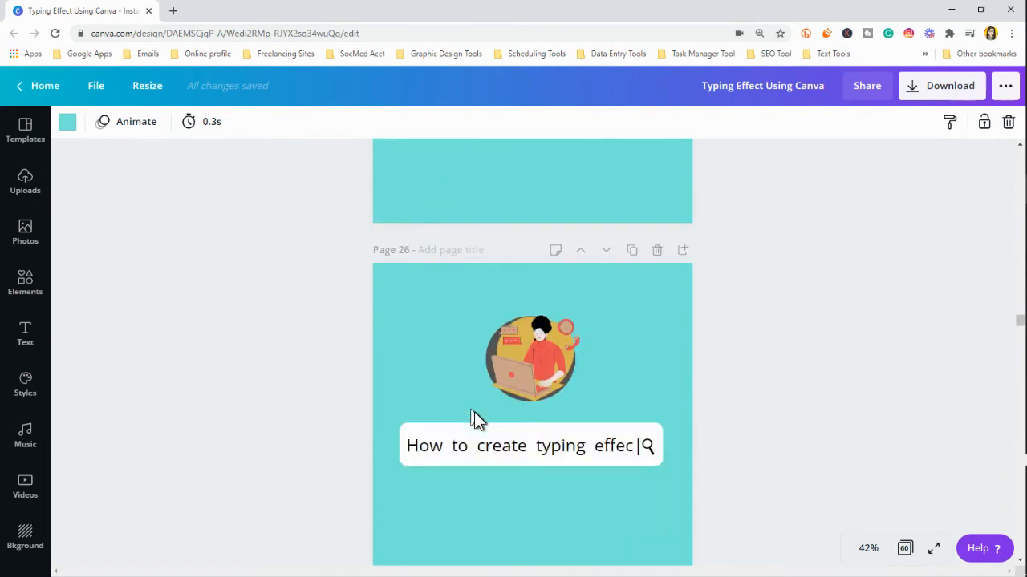
pyautogui.scroll(-8, 474, 417)
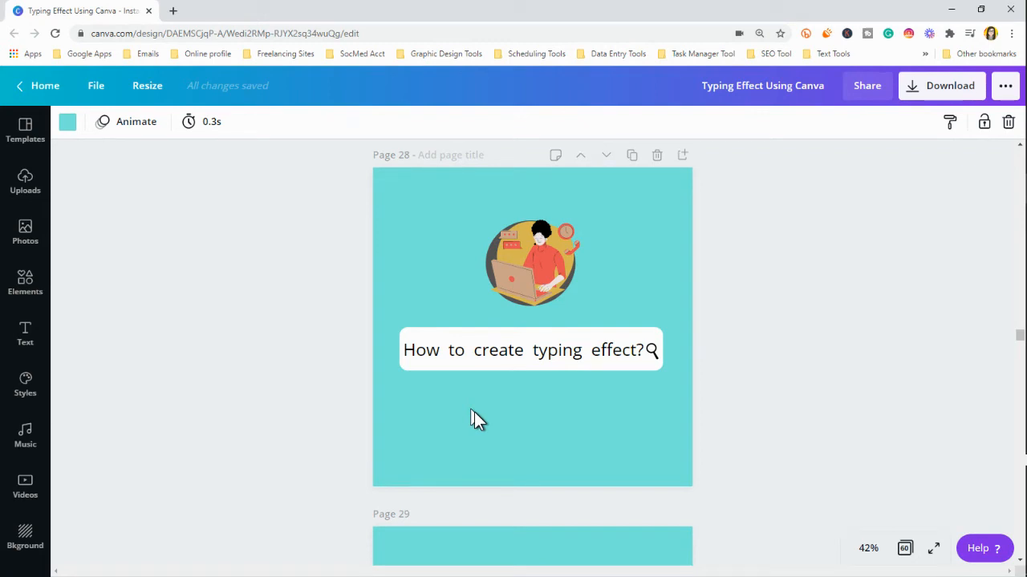
pyautogui.scroll(-3, 474, 418)
pyautogui.scroll(-6, 474, 418)
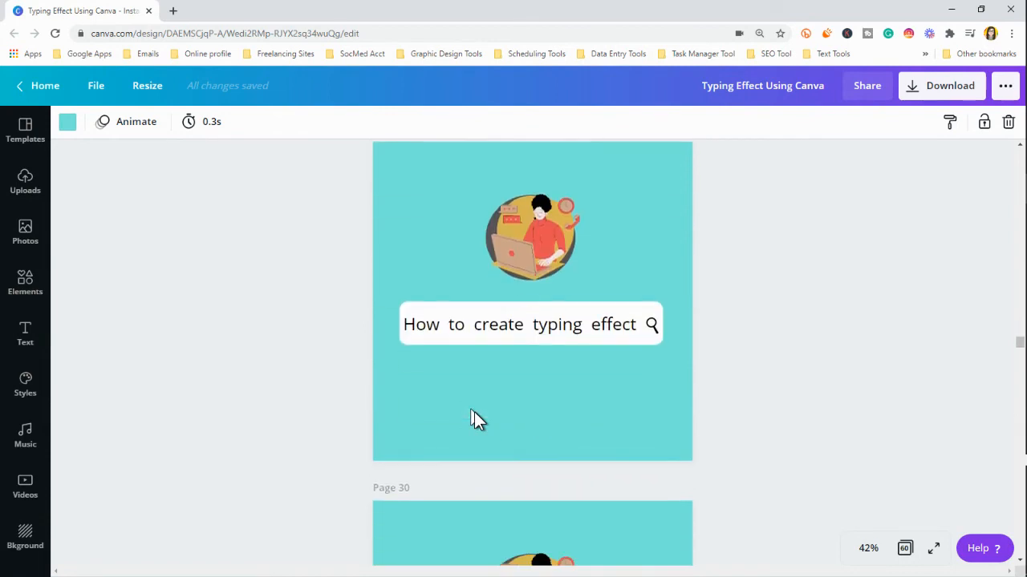
pyautogui.scroll(2, 644, 335)
pyautogui.scroll(4, 643, 333)
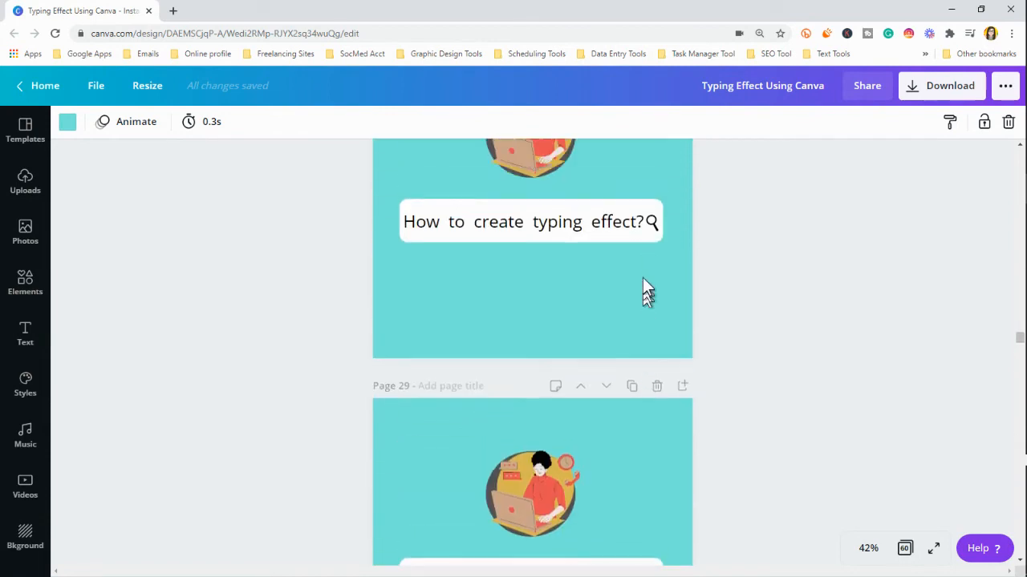
pyautogui.scroll(-6, 610, 393)
pyautogui.scroll(-8, 615, 310)
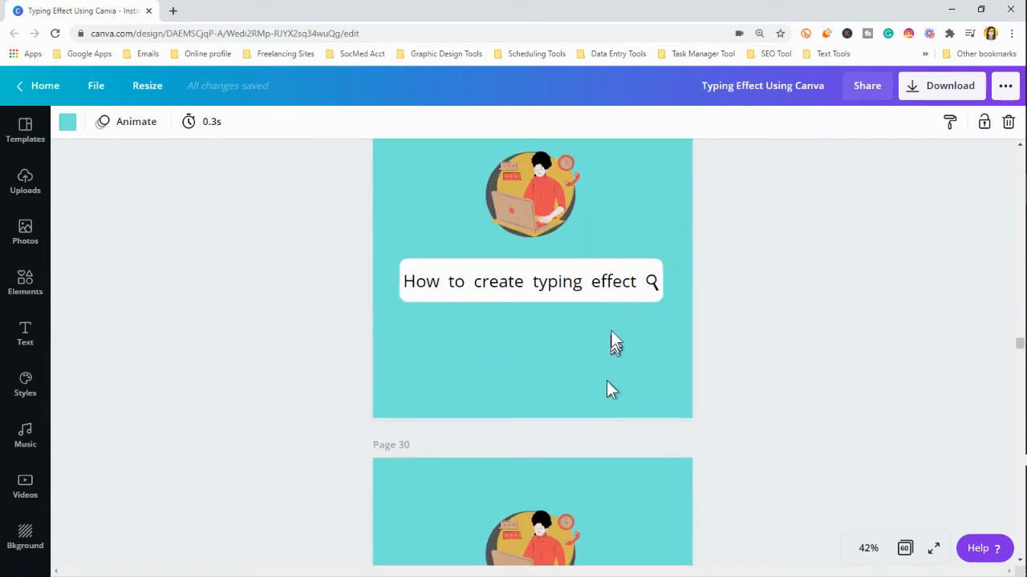
pyautogui.scroll(-7, 617, 311)
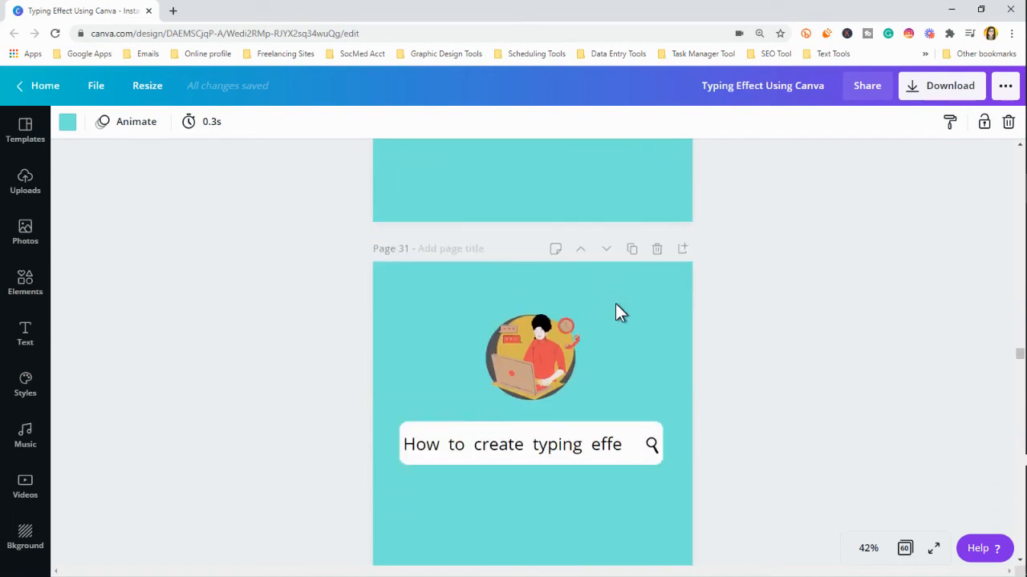
pyautogui.scroll(-7, 617, 311)
pyautogui.scroll(-20, 617, 311)
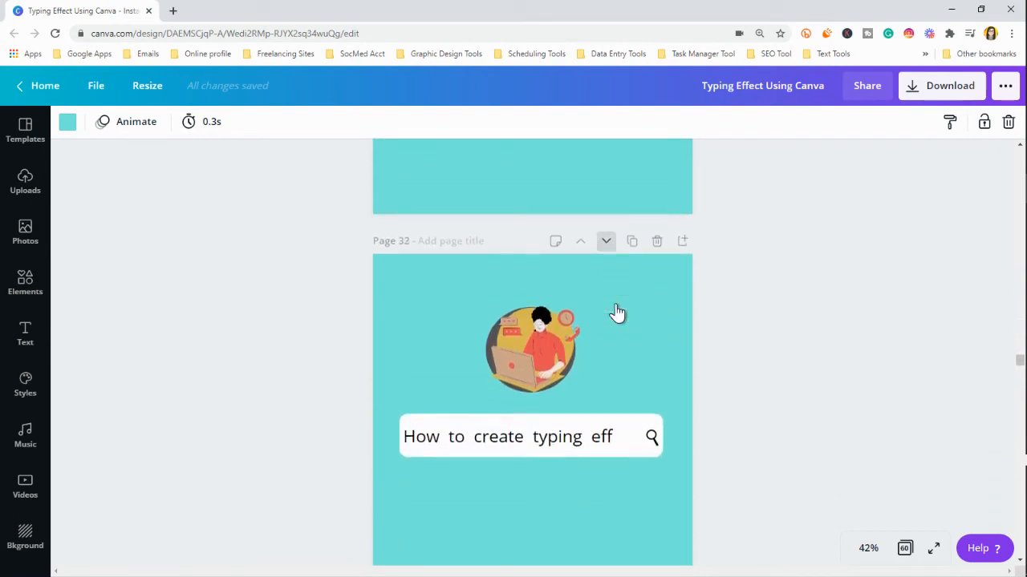
pyautogui.scroll(-20, 618, 306)
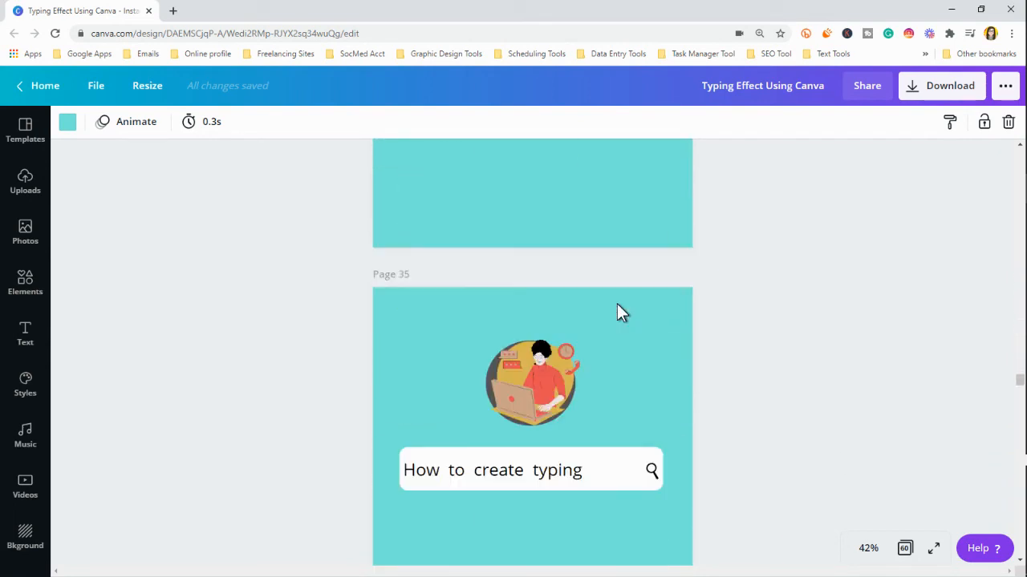
pyautogui.scroll(-14, 617, 311)
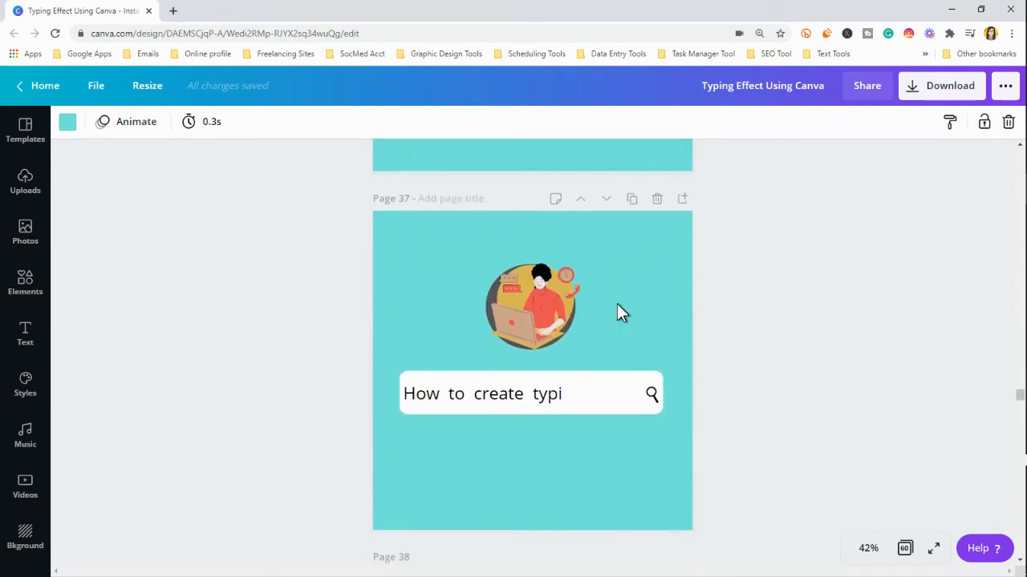
pyautogui.scroll(-16, 617, 304)
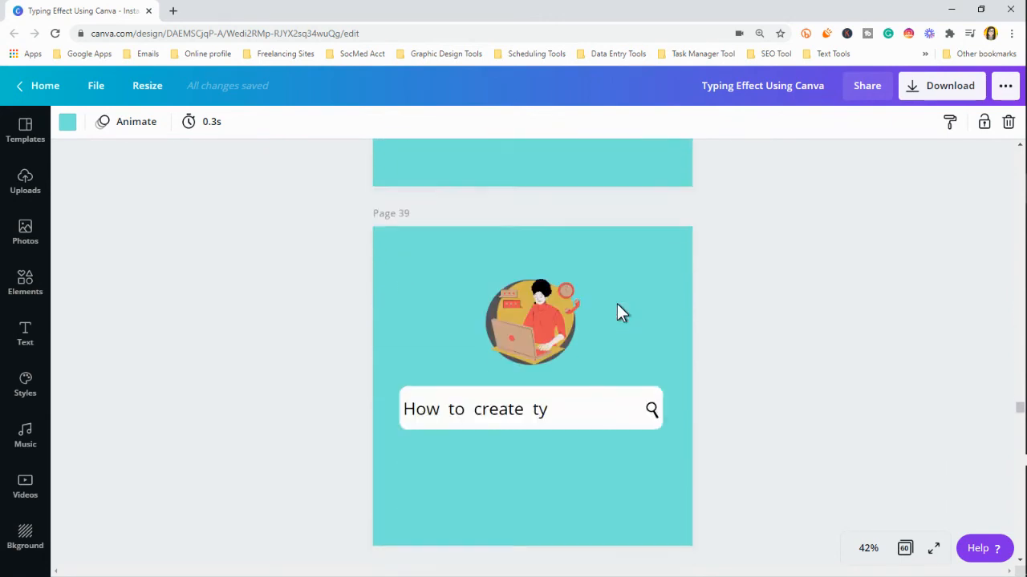
pyautogui.scroll(-16, 617, 304)
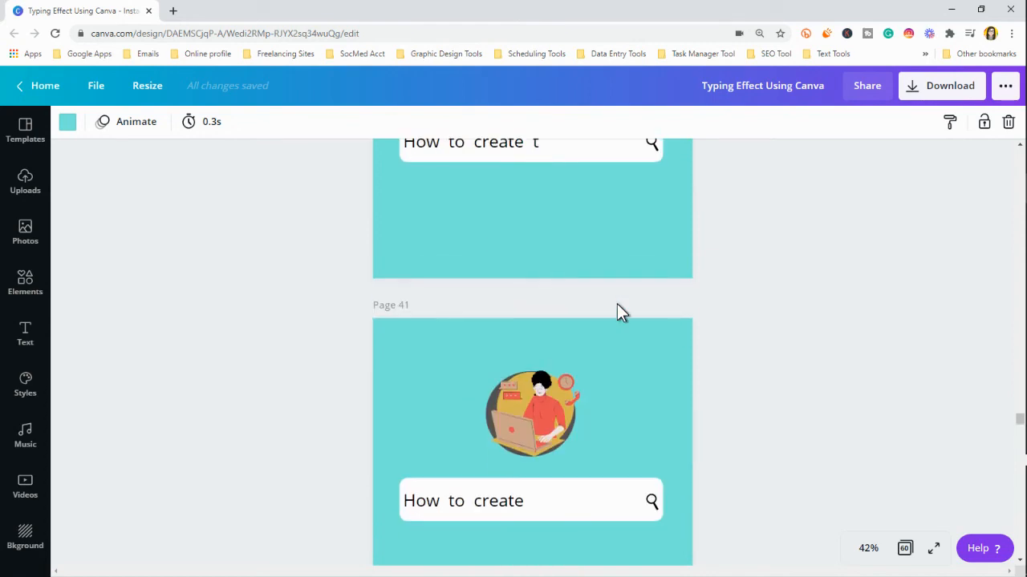
pyautogui.scroll(-16, 617, 304)
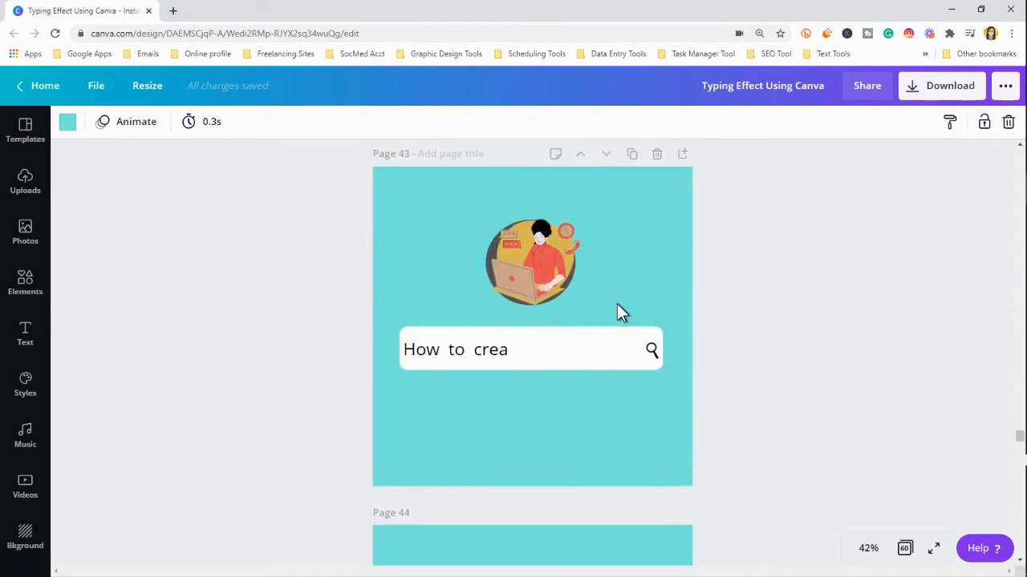
pyautogui.scroll(-16, 617, 304)
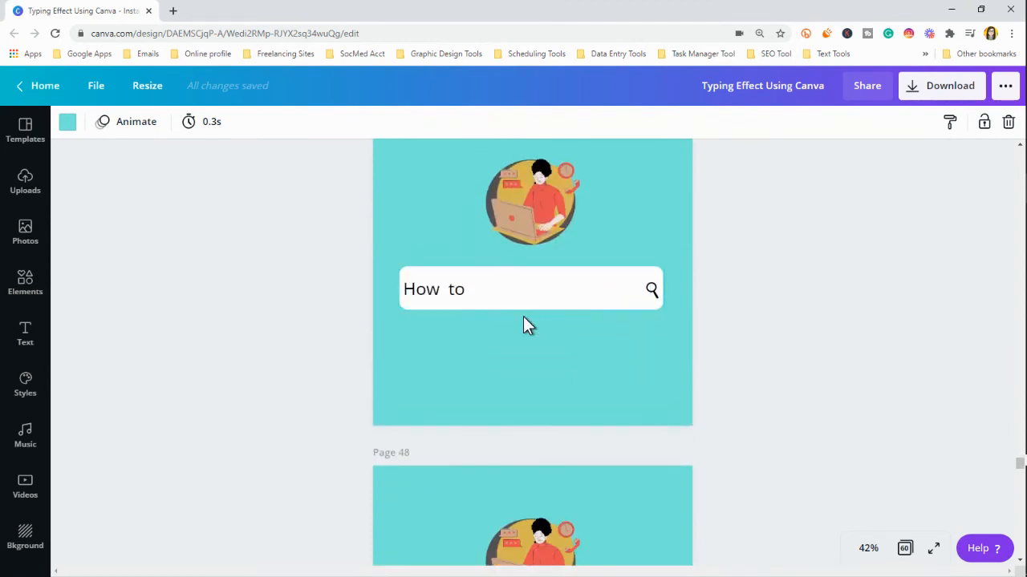
pyautogui.scroll(-5, 523, 317)
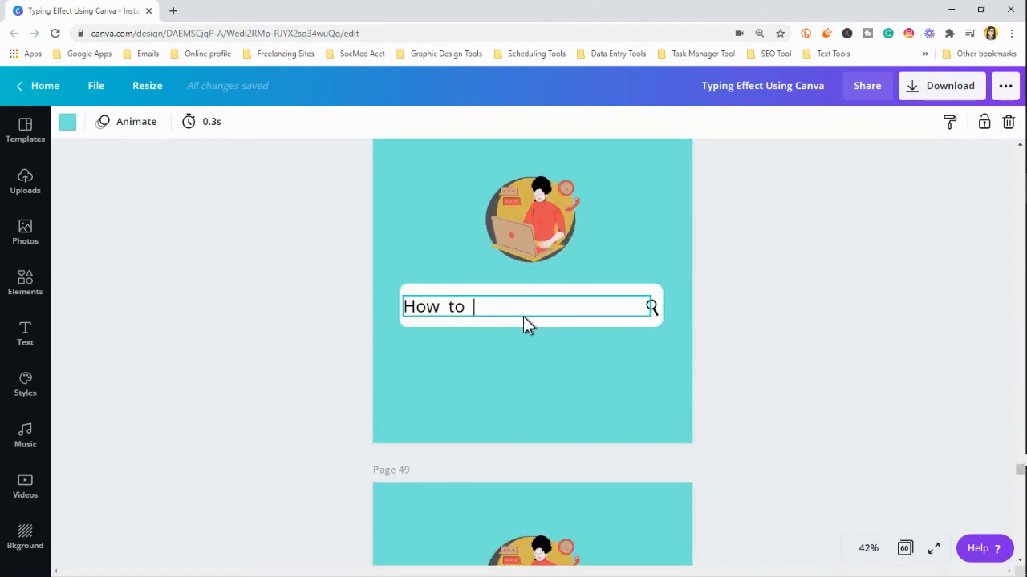
pyautogui.scroll(-5, 524, 351)
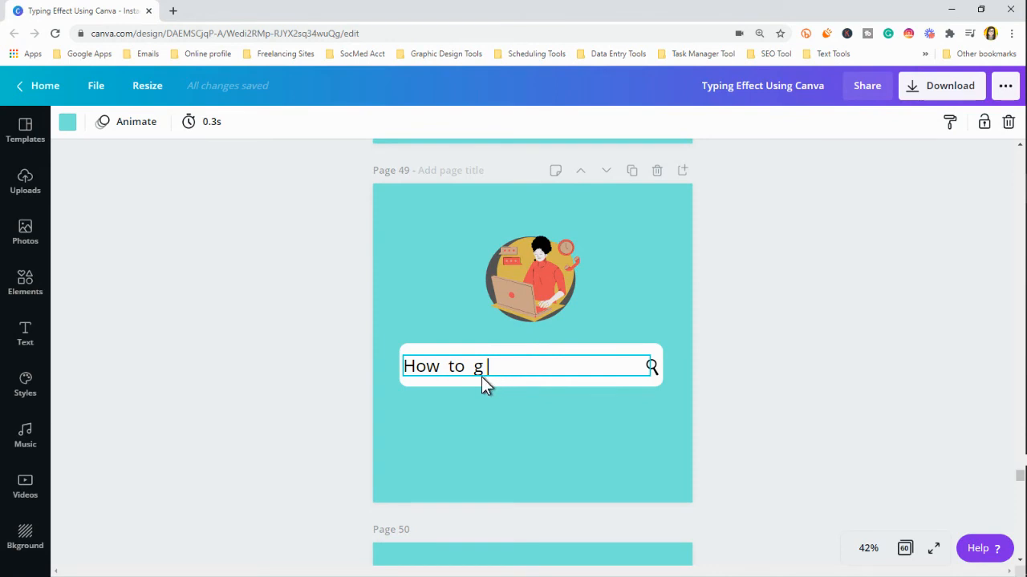
pyautogui.scroll(-5, 481, 377)
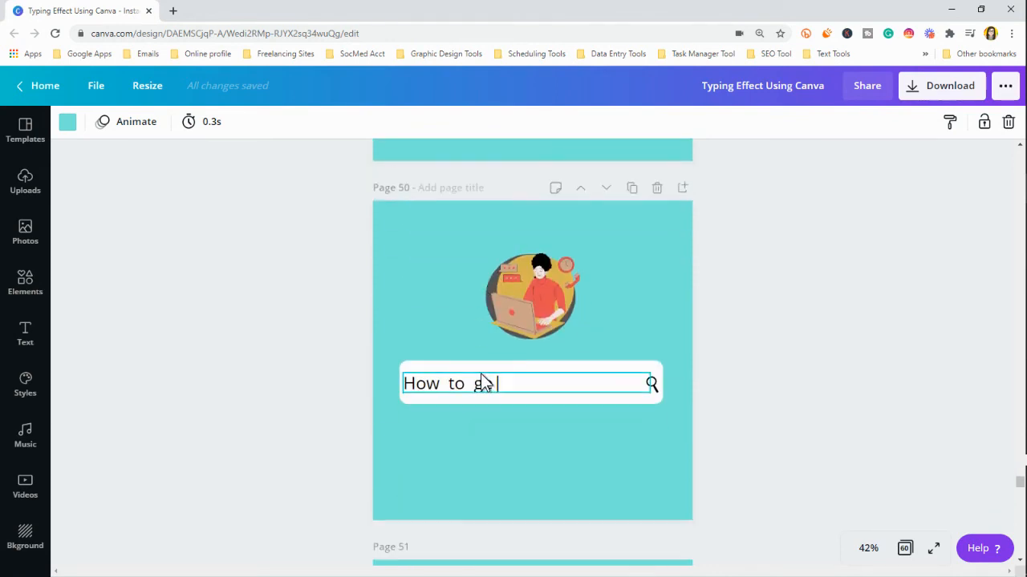
pyautogui.scroll(-7, 492, 379)
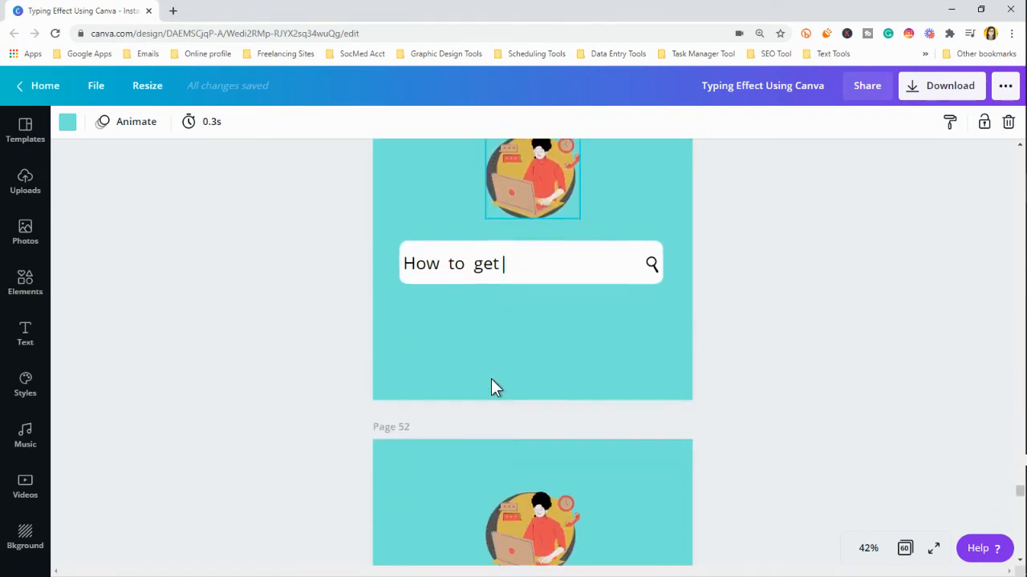
pyautogui.scroll(-12, 499, 385)
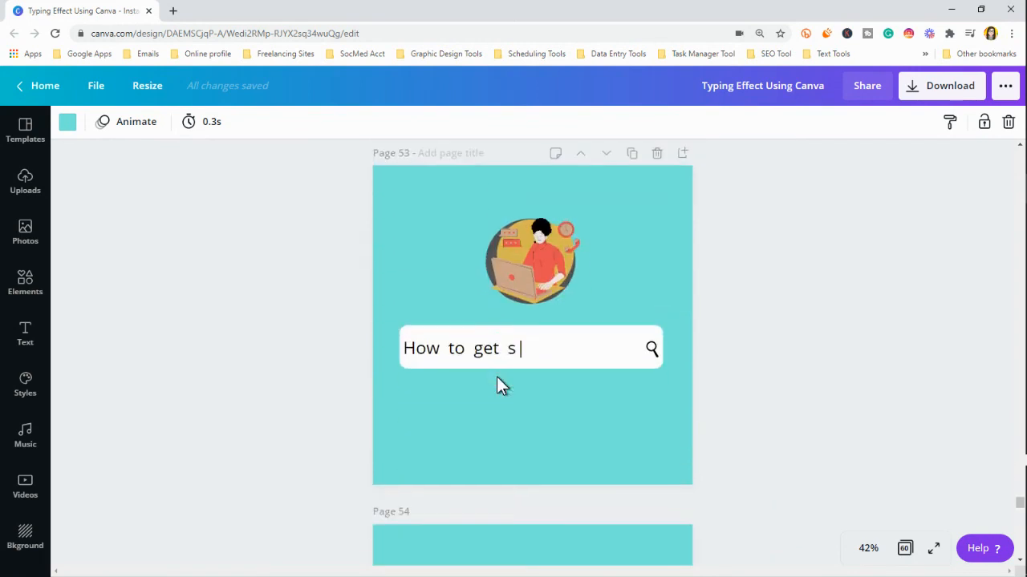
pyautogui.scroll(-10, 496, 377)
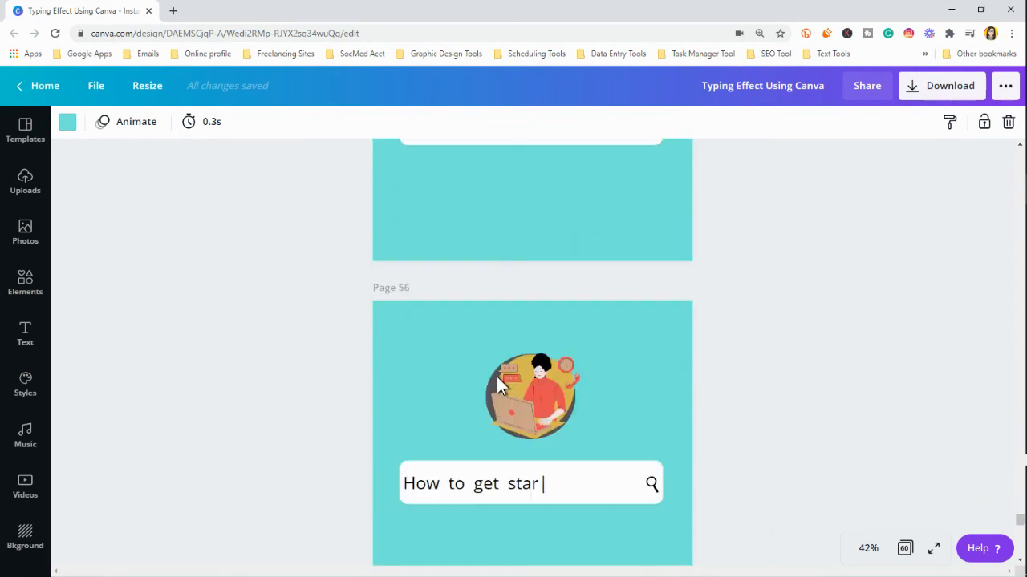
pyautogui.scroll(-12, 496, 385)
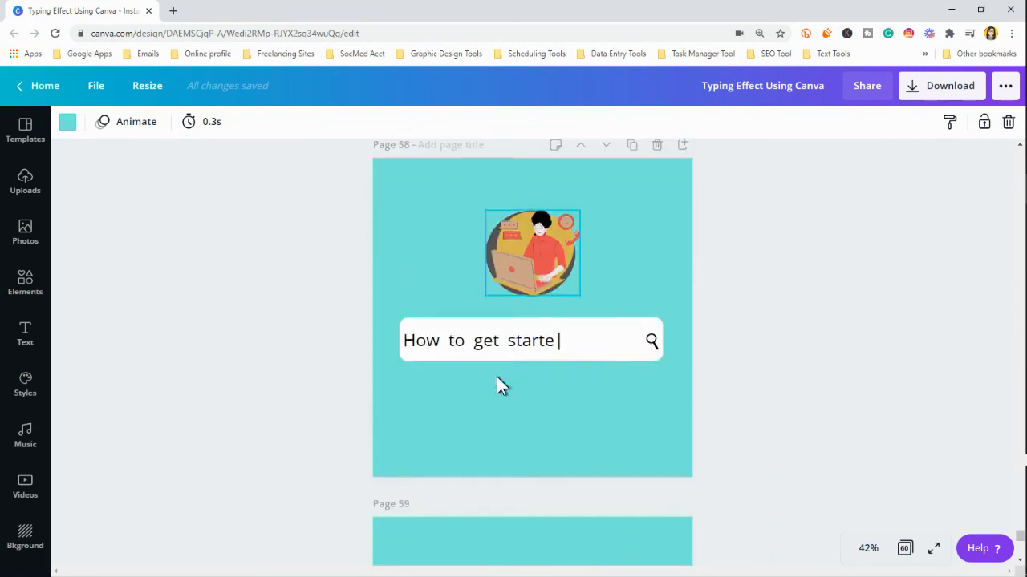
pyautogui.scroll(-7, 497, 378)
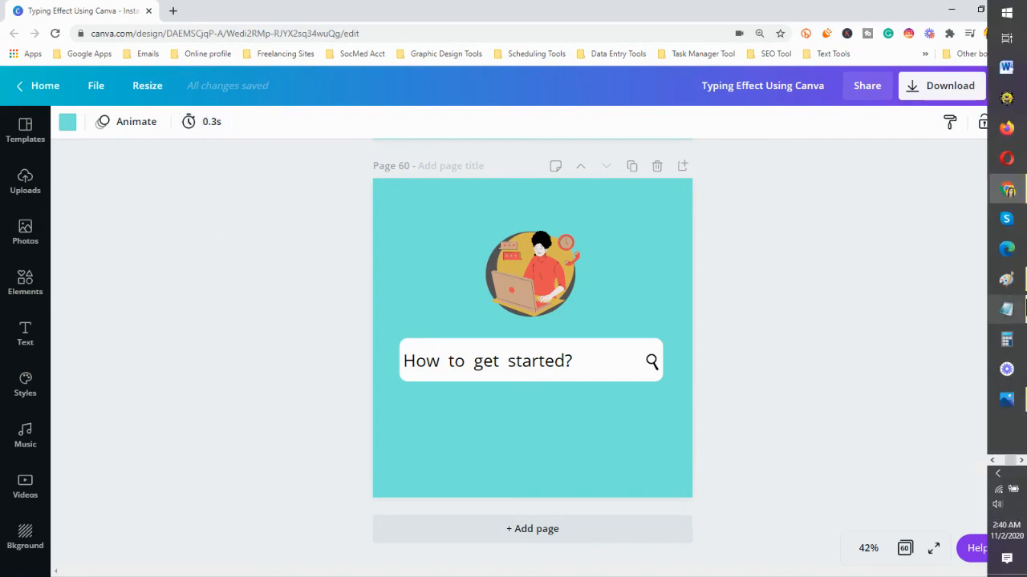
pyautogui.click(1007, 399)
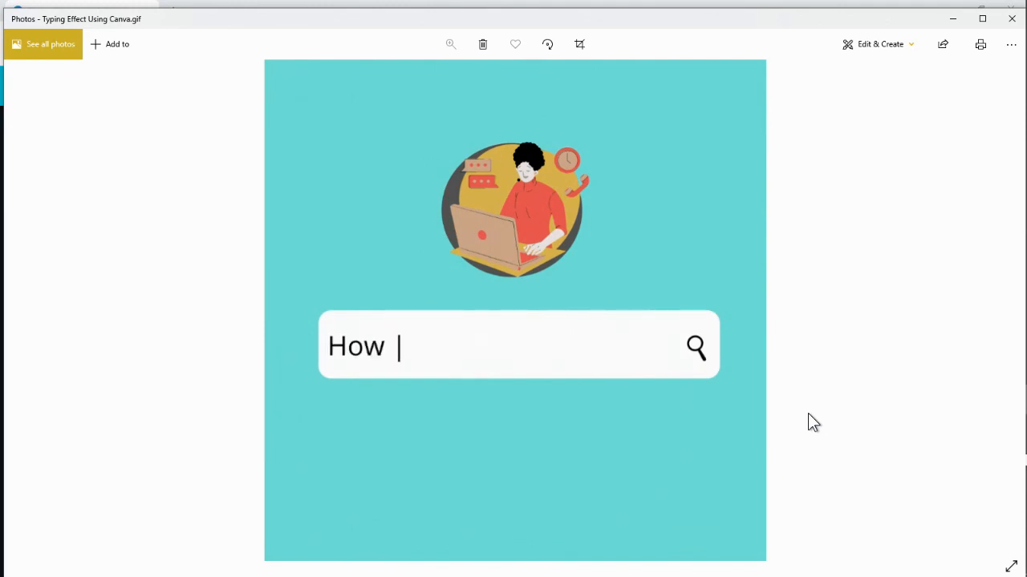
pyautogui.click(974, 3)
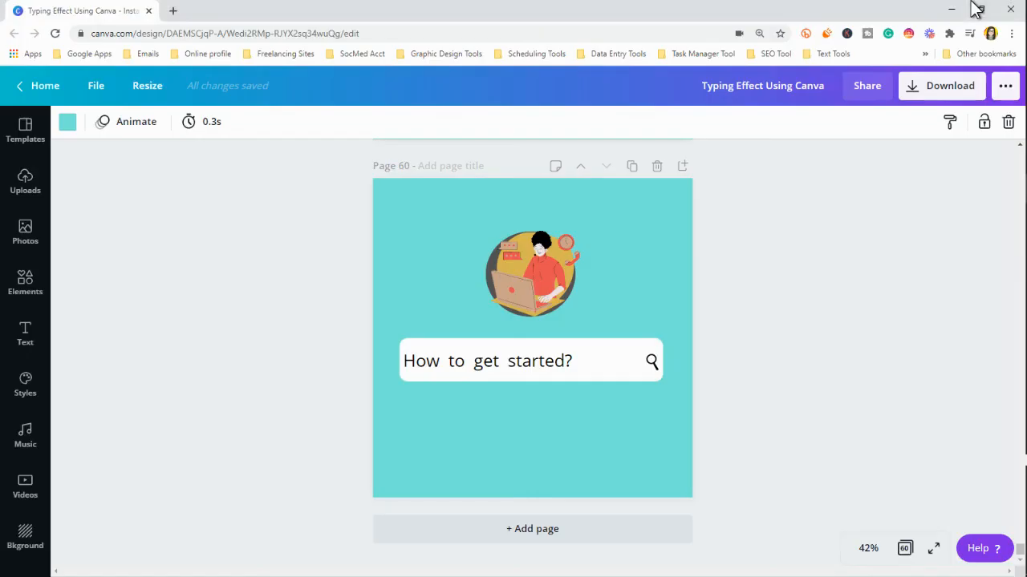